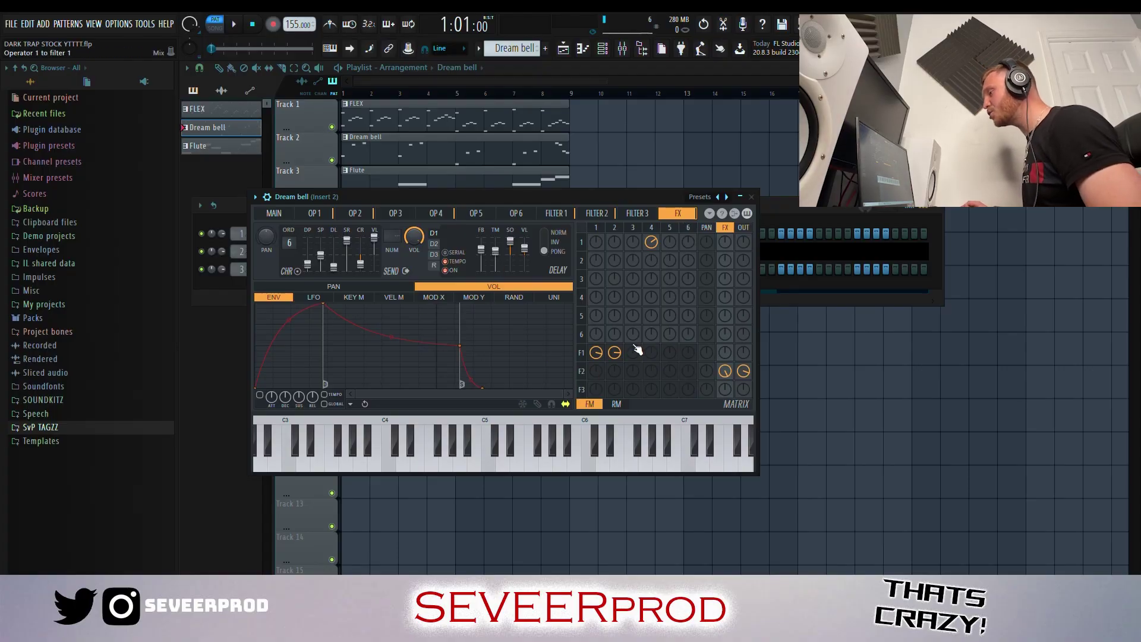
Inspect the Fruity parametric EQ 2 on the Dream bell's mixer track, Insert 2.
drag(303, 198, 319, 205)
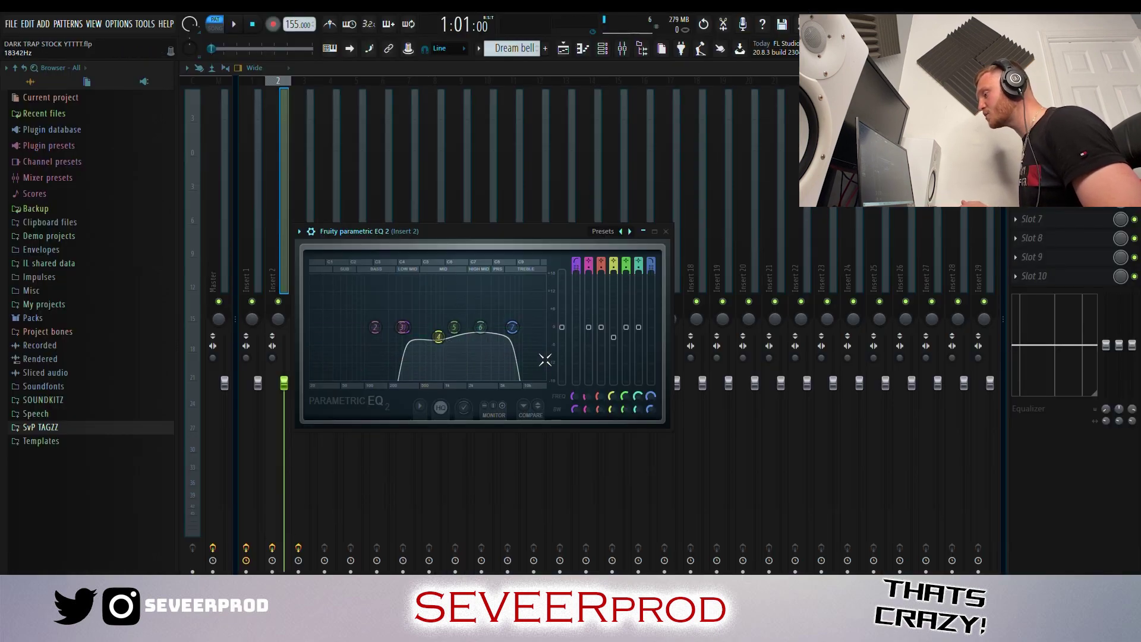
click(1034, 199)
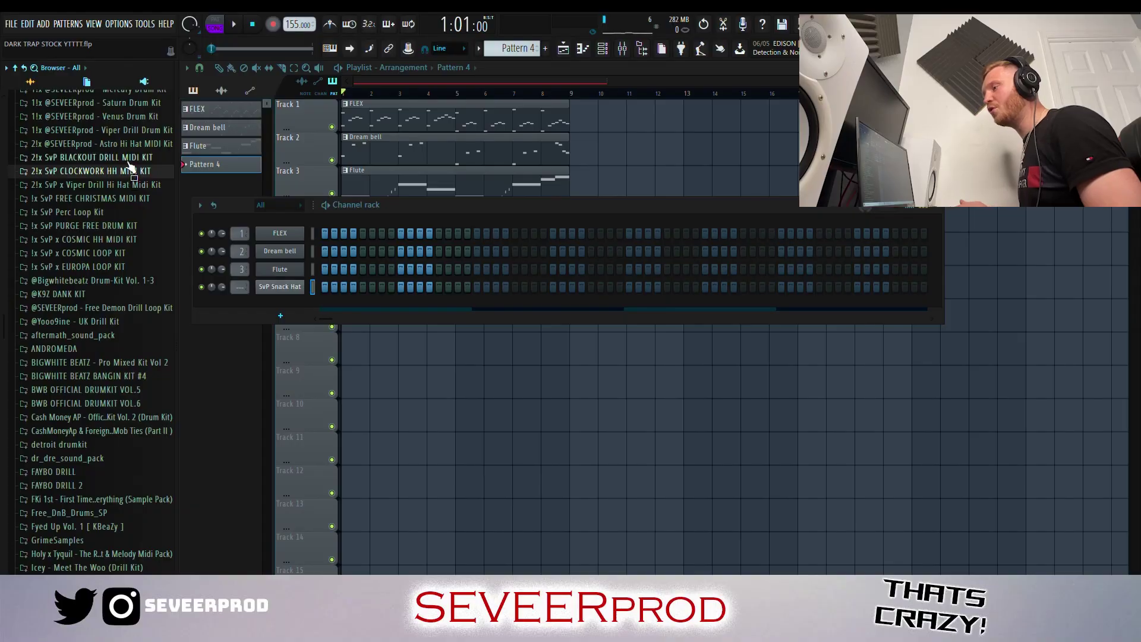
Load HH MIDI 30 from the 2!x SvP CLOCKWORK HH MIDI KIT onto the SvP Snack Hat channel.
click(125, 172)
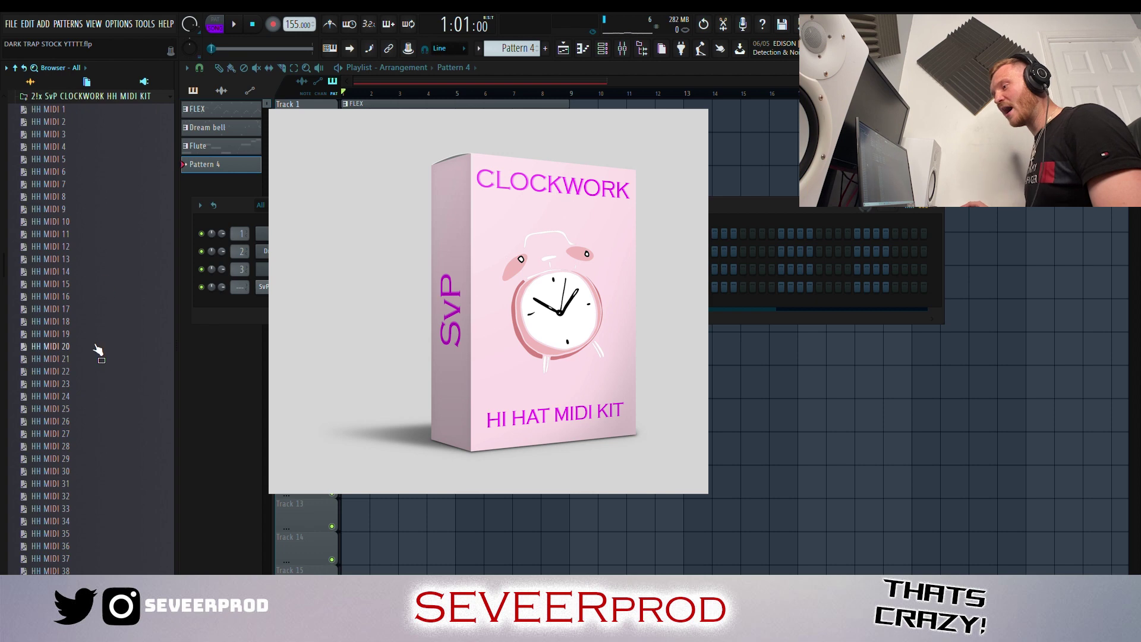
drag(69, 473, 262, 294)
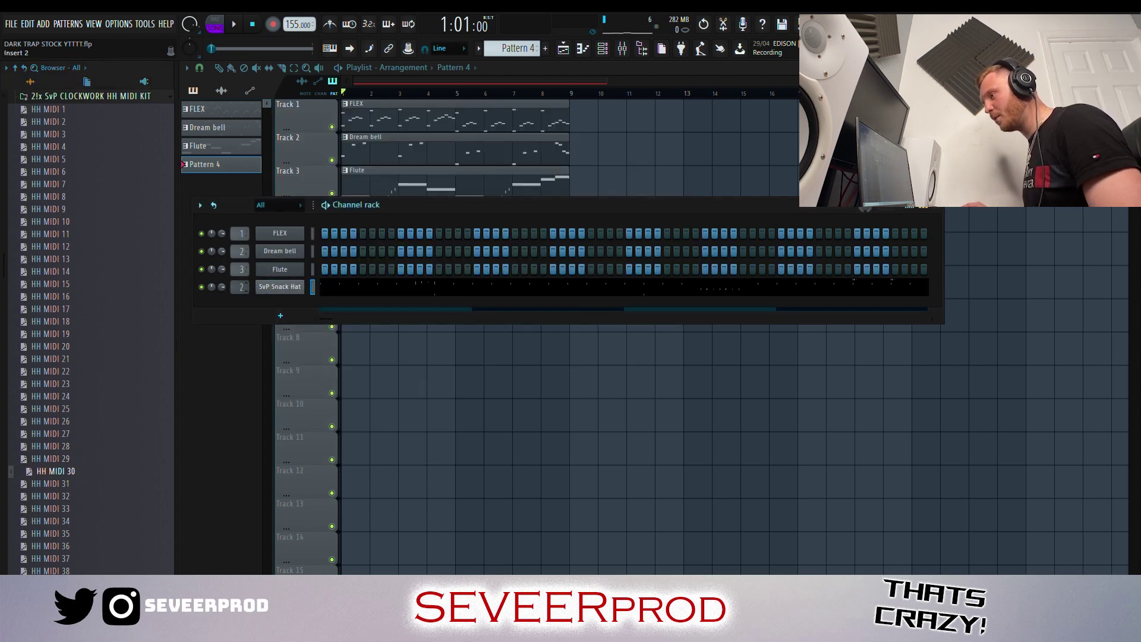
click(358, 292)
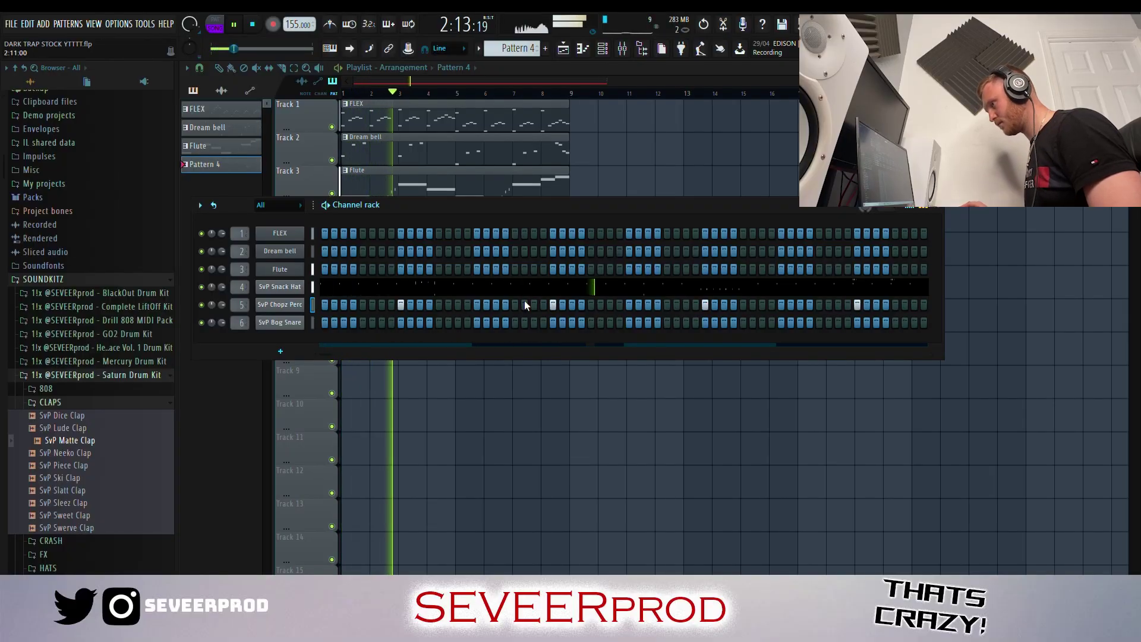
Duplicate the four SvP Chopz Perc notes from bars 1 to 4 into bars 5 to 8 in the piano roll.
key(F7)
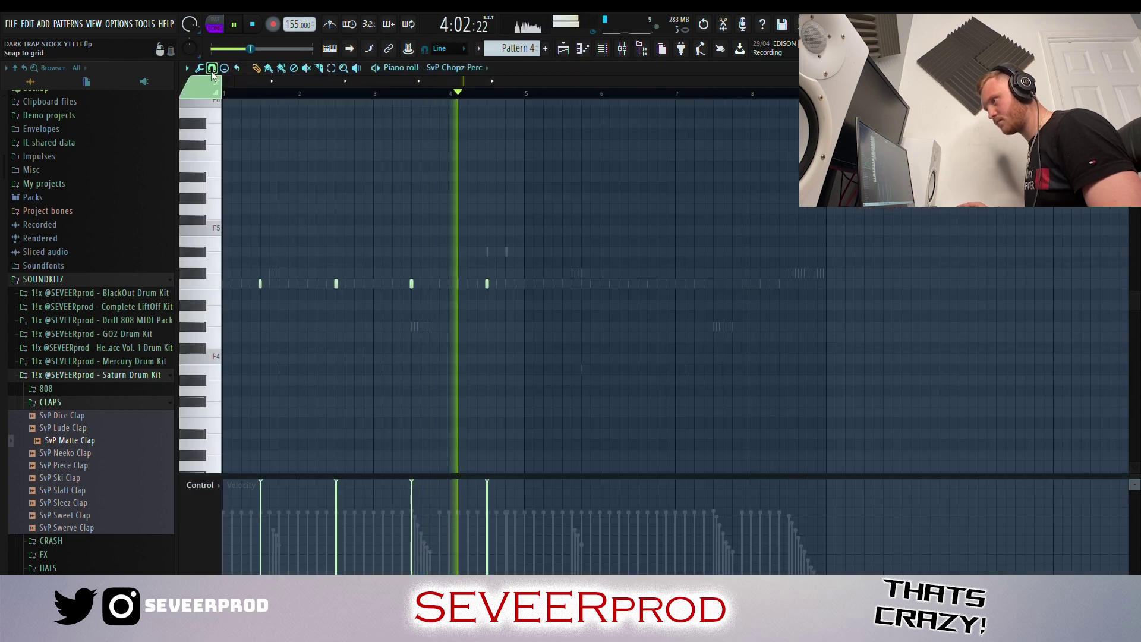
drag(604, 339, 301, 280)
key(ctrl+b)
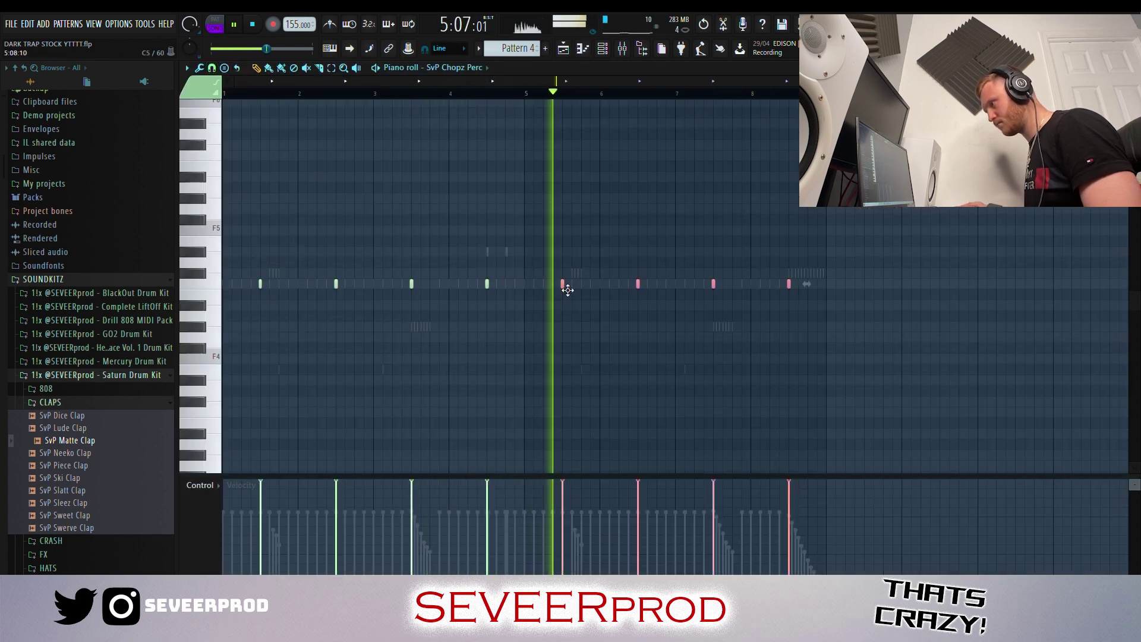
key(ctrl+d)
scroll(862, 225, up, 2)
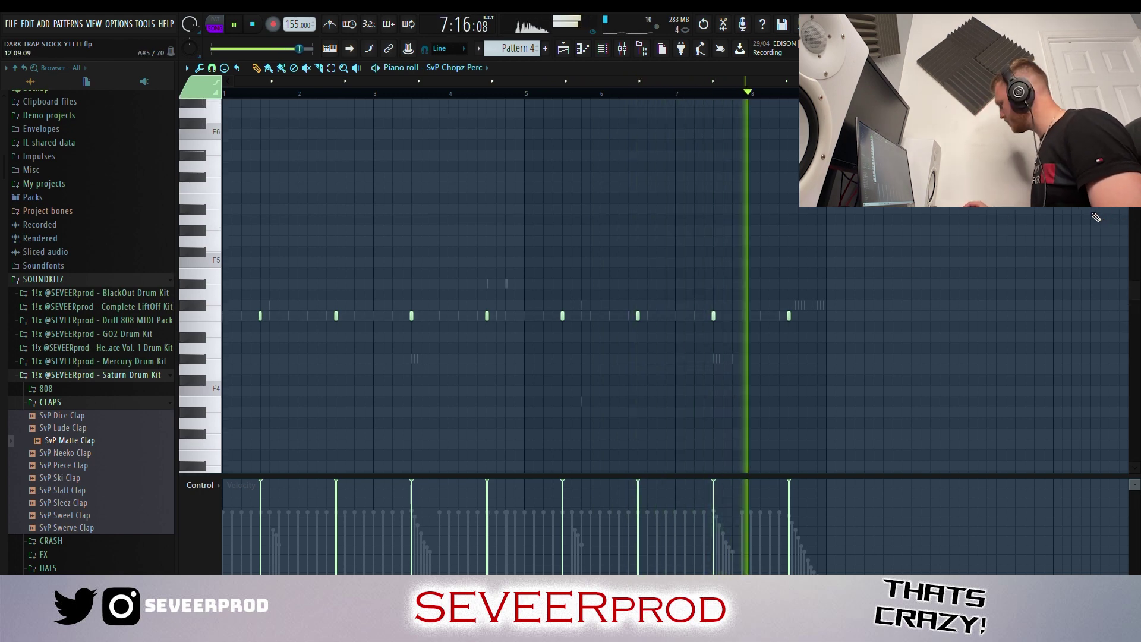
key(F7)
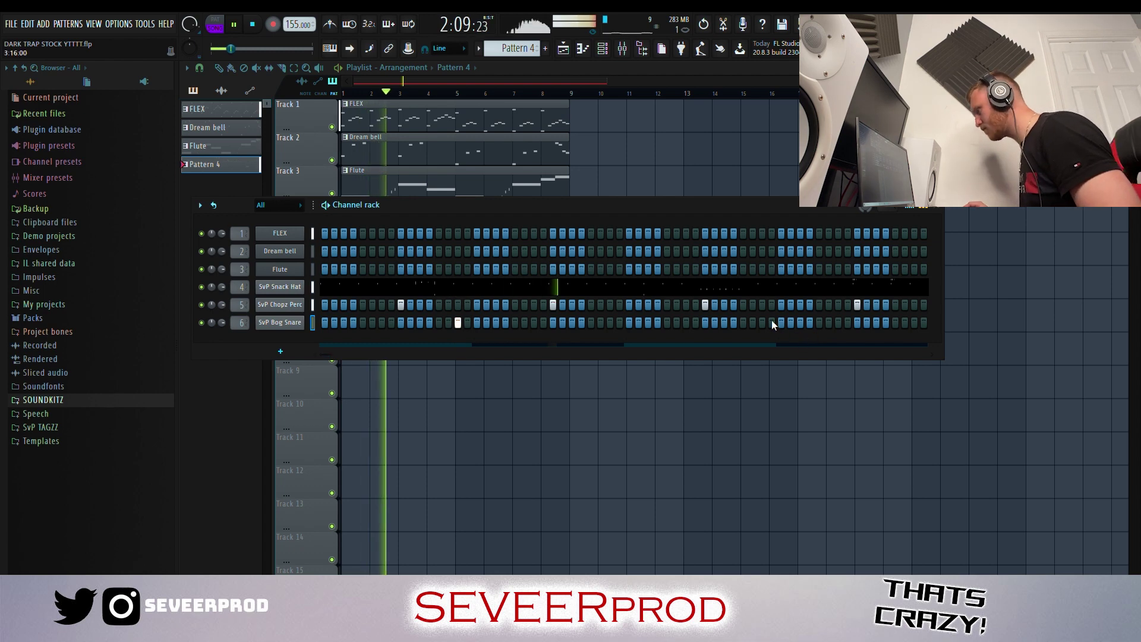
Add a SvP Bog Snare hit near the end of bar 4, duplicate both hits into bars 5 to 8, and add one early in bar 7.
click(915, 322)
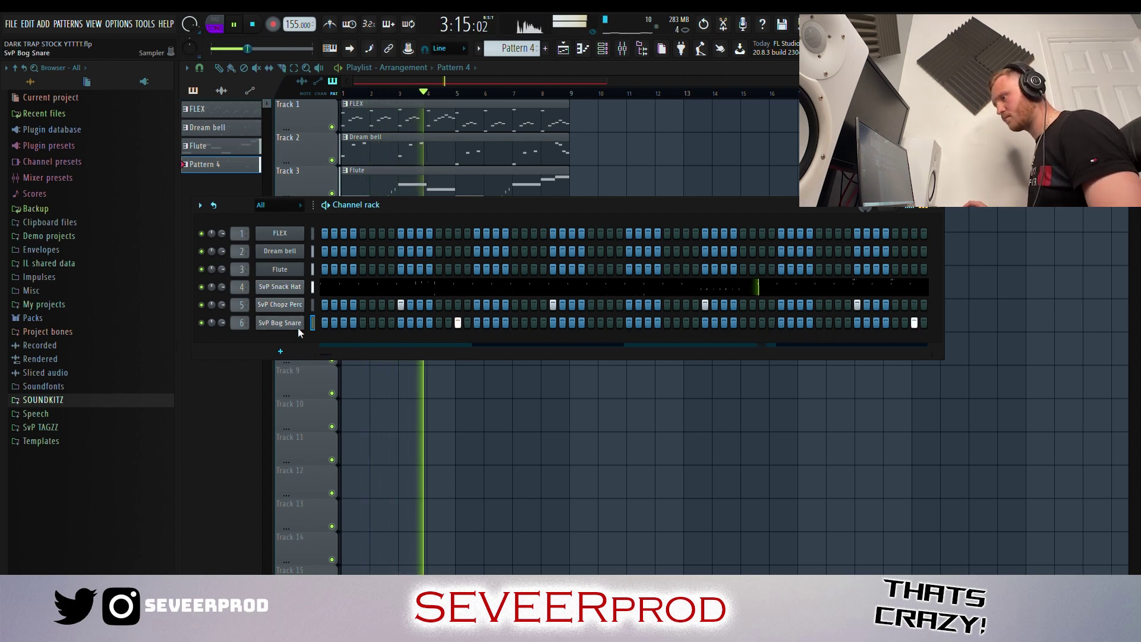
key(F7)
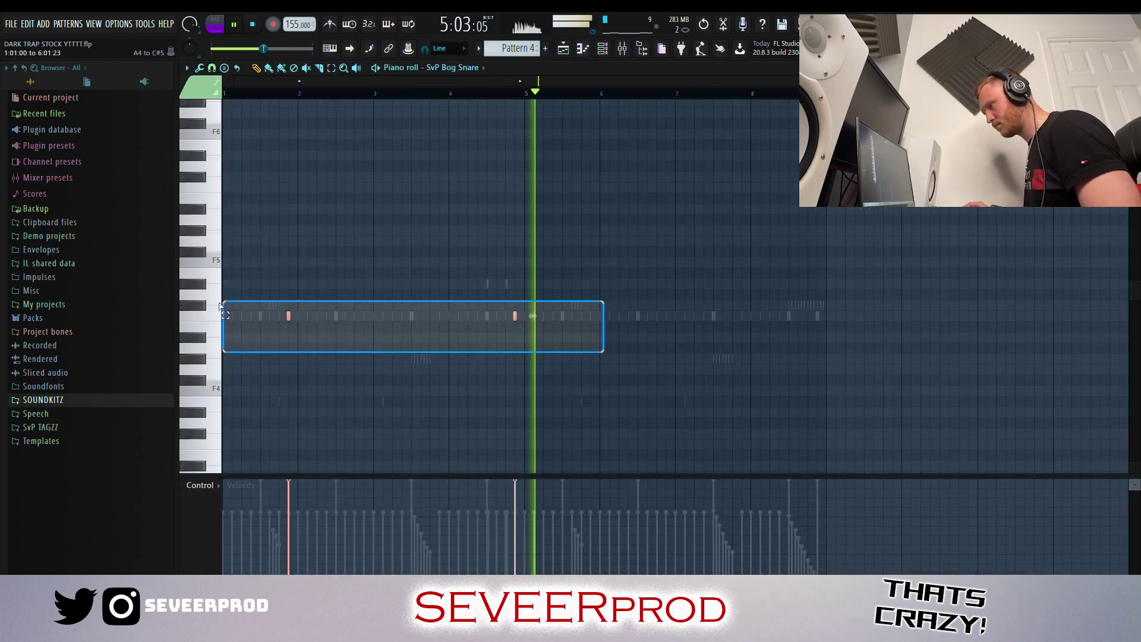
drag(293, 319, 598, 320)
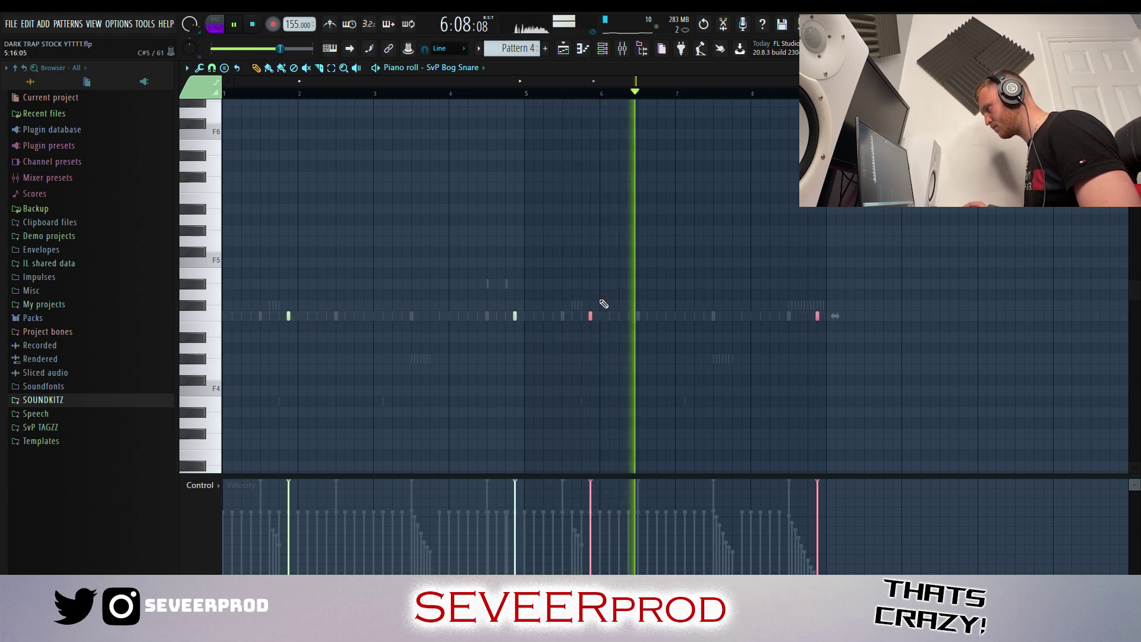
click(685, 315)
right_click(817, 316)
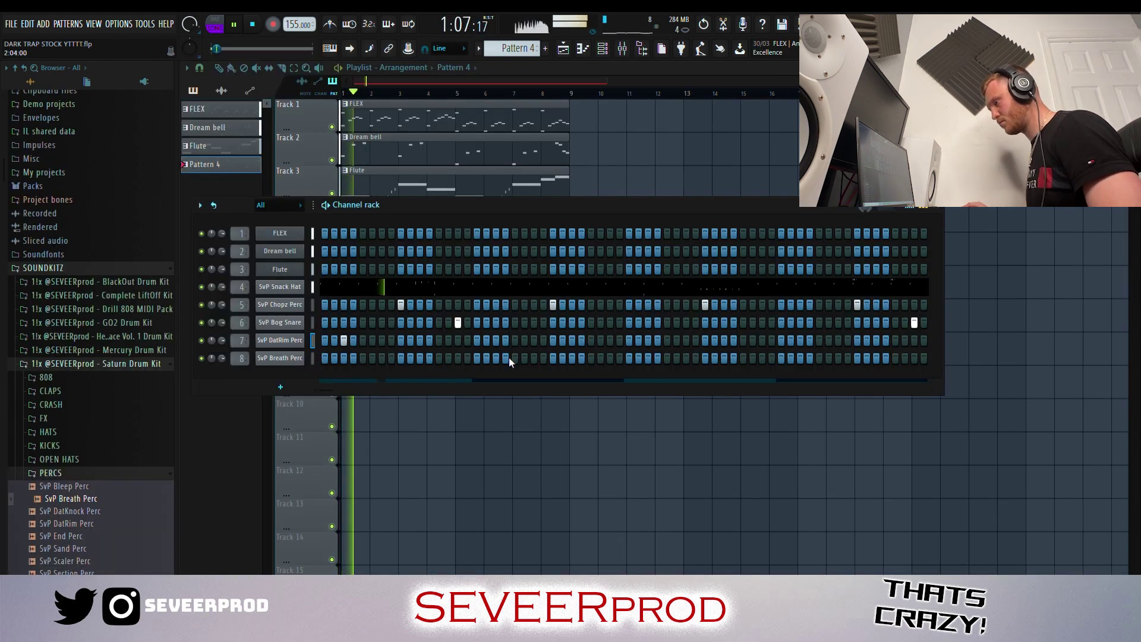
Place a SvP Breath Perc hit in bar 2 and duplicate the two SvP DatRim Perc notes into bars 5 to 8.
click(514, 358)
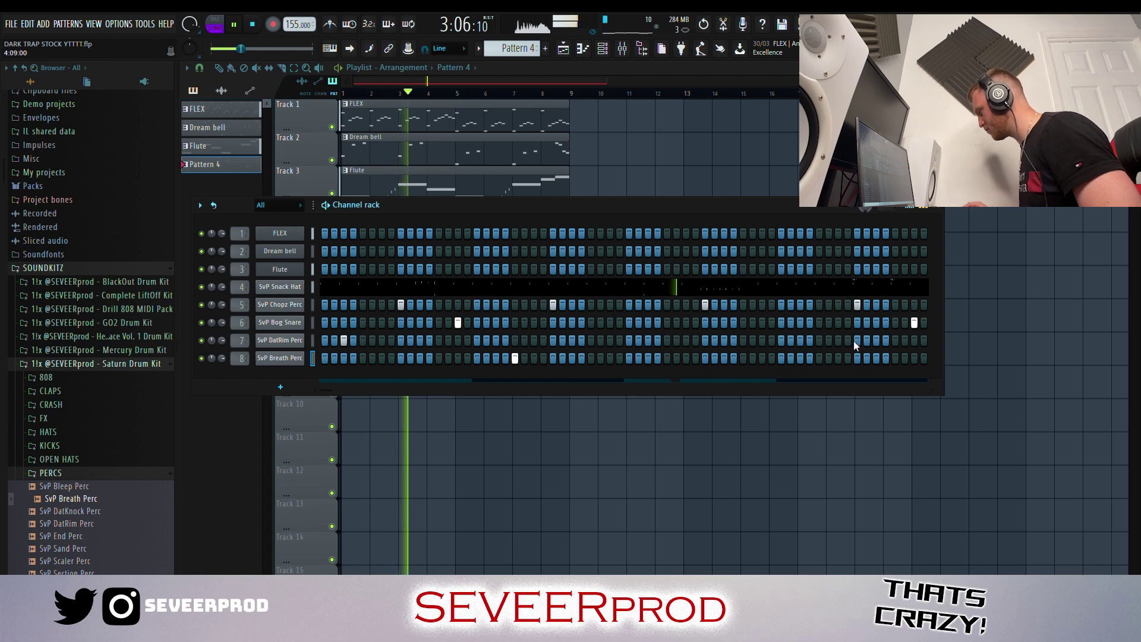
key(F7)
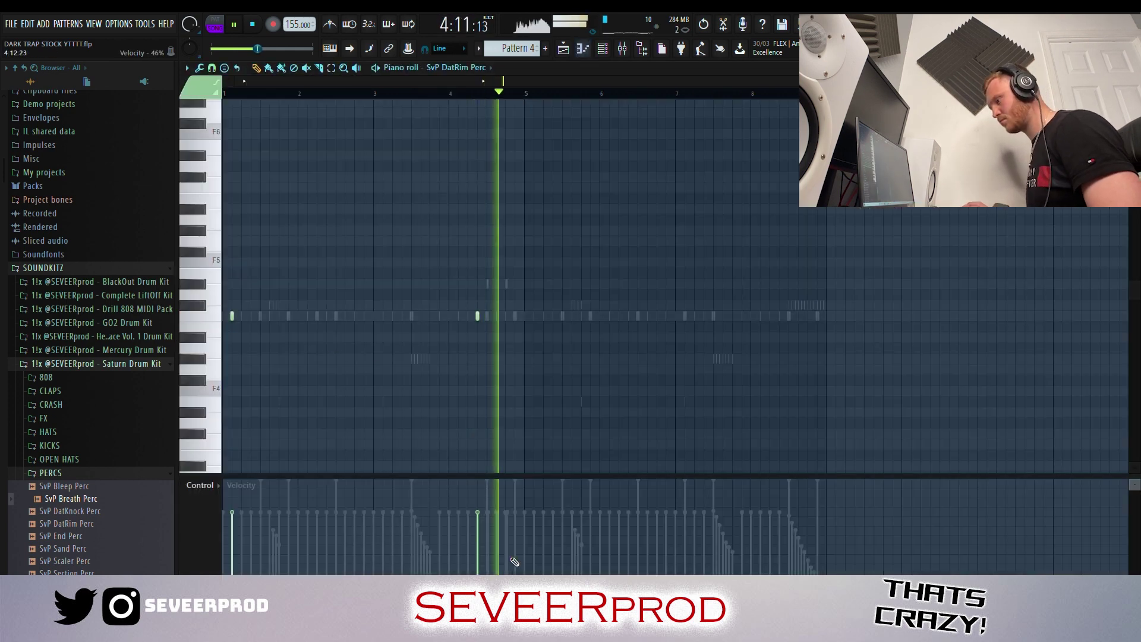
drag(239, 324, 540, 329)
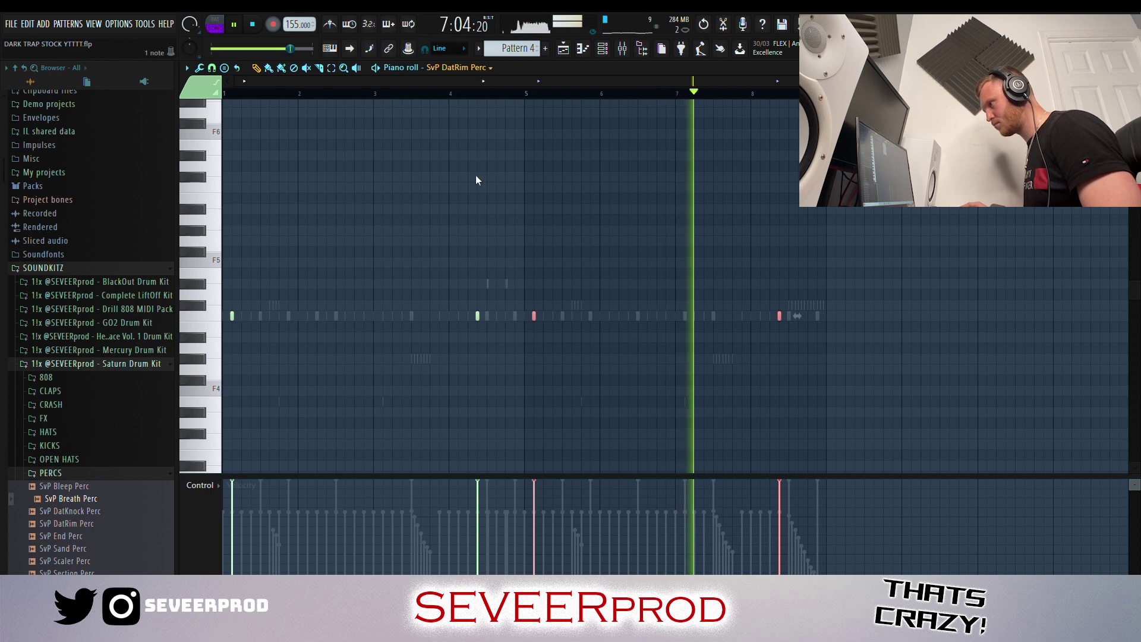
Copy the SvP Breath Perc note from bar 2 to the same position in bar 6.
double_click(316, 315)
drag(651, 327, 625, 328)
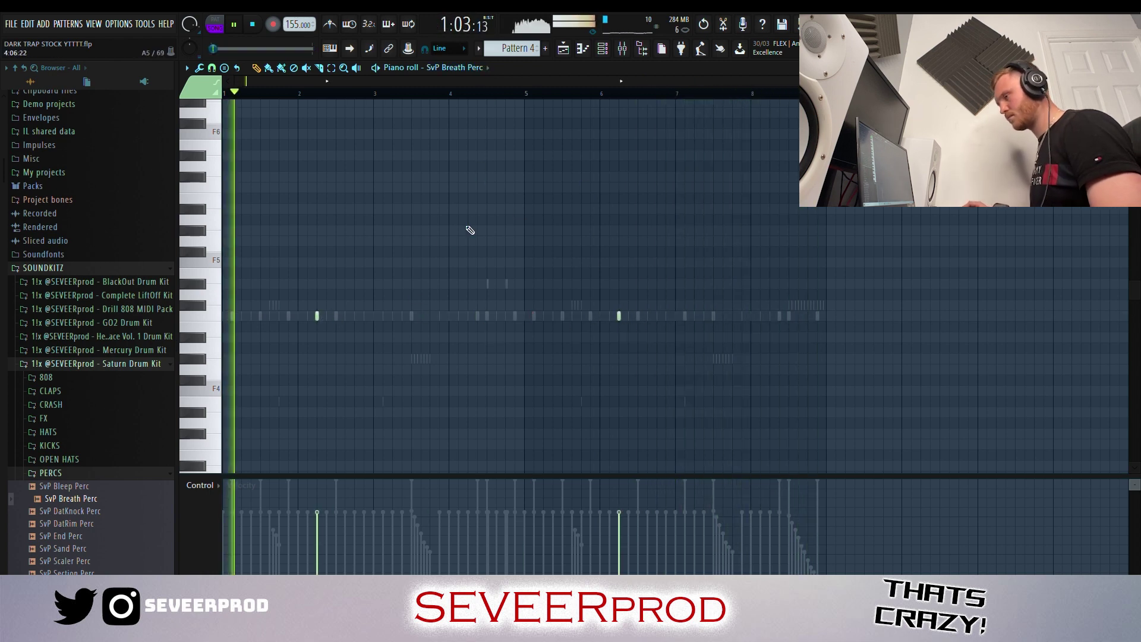
click(145, 269)
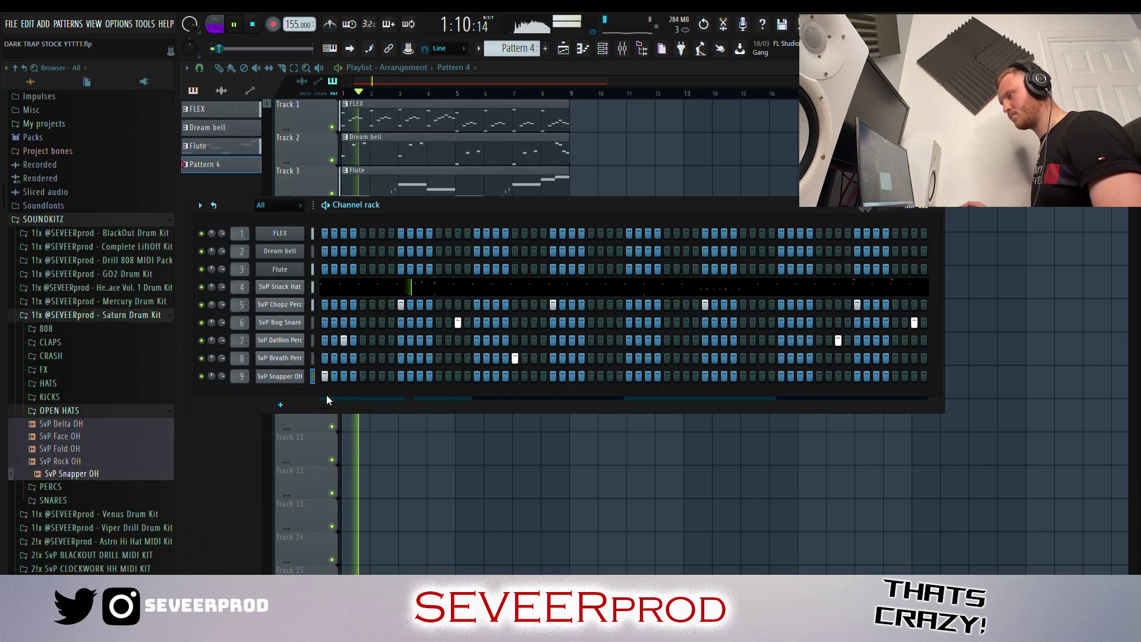
Clone the SvP Snapper OH channel, reverse the clone's sample and place one hit for it in bar 4.
key(alt+c)
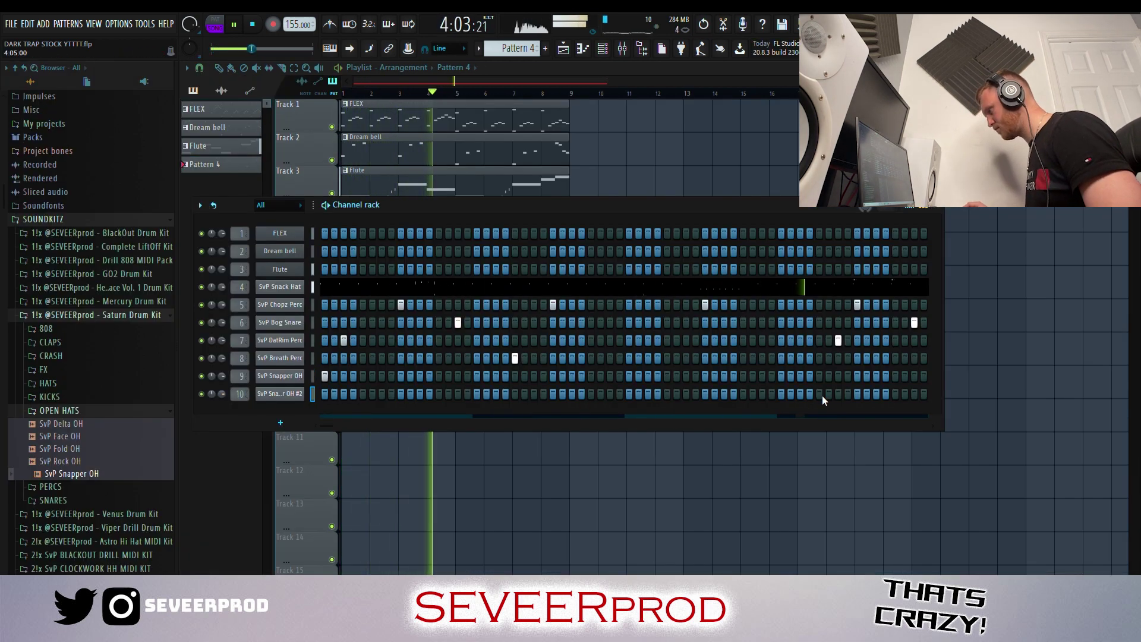
click(275, 395)
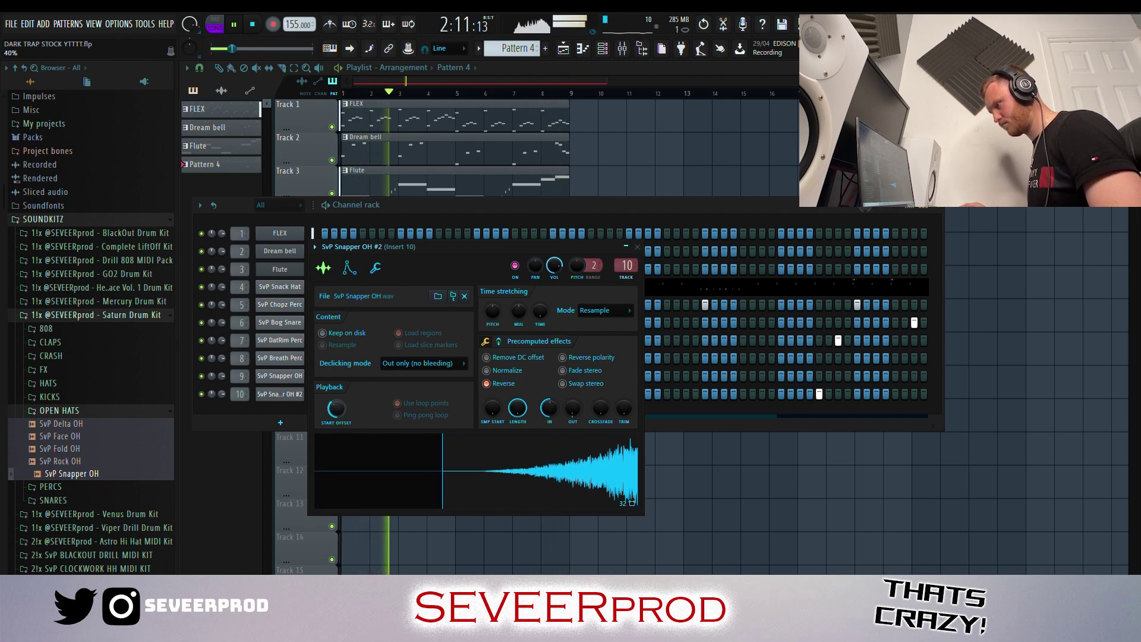
click(638, 247)
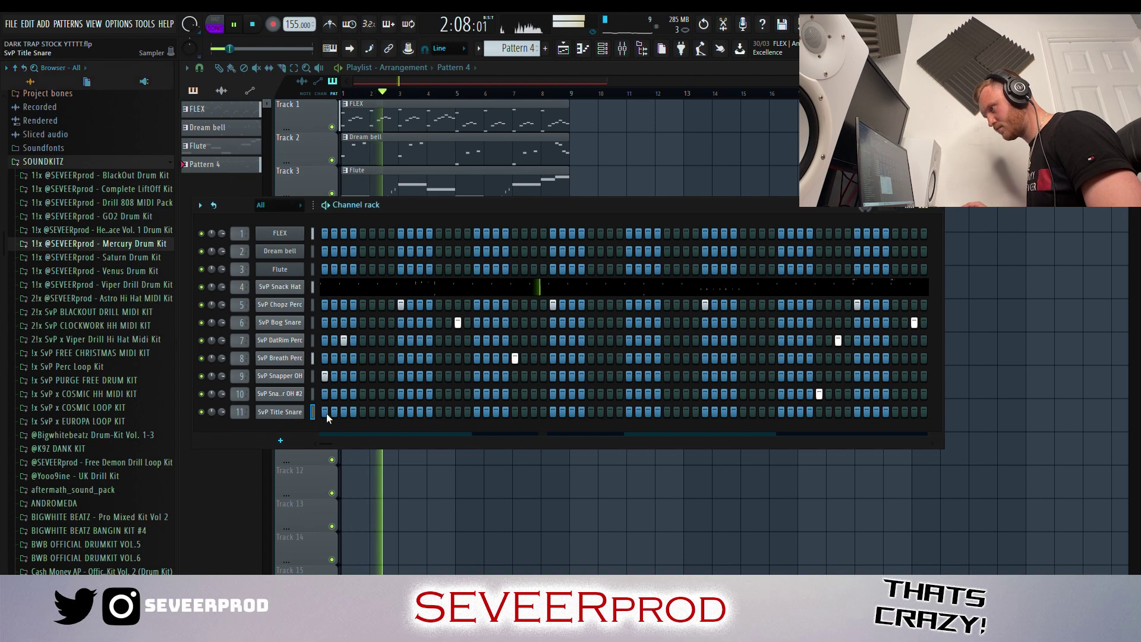
Write a SvP Title Snare fill in the second half of bar 8: one high hit, four rapid C#5 hits and a low closing hit.
key(F7)
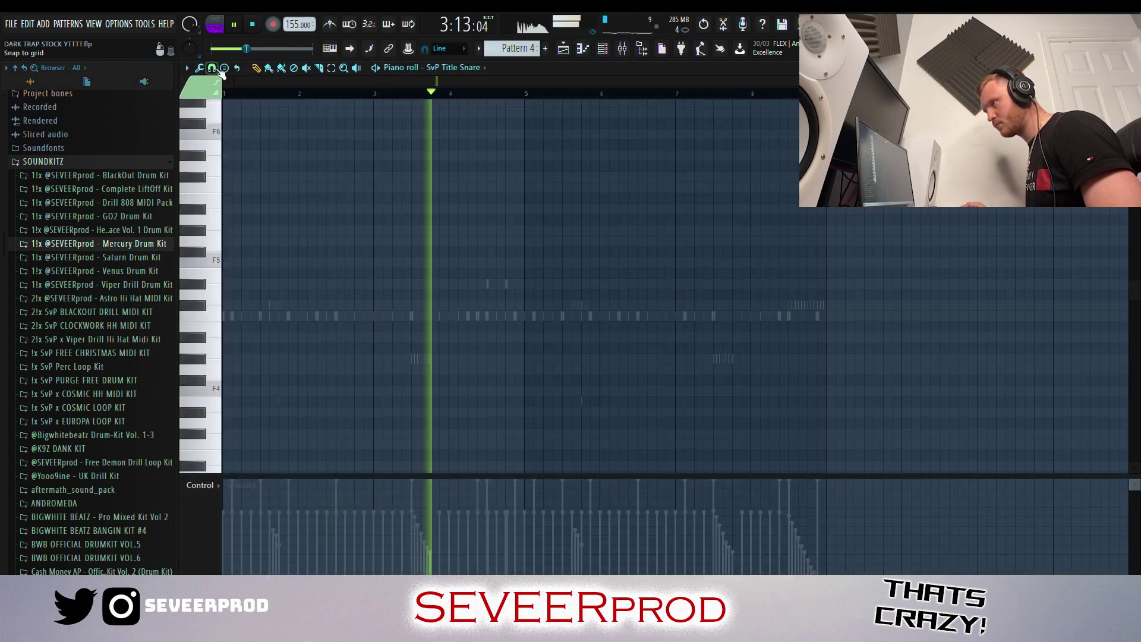
scroll(847, 395, up, 4)
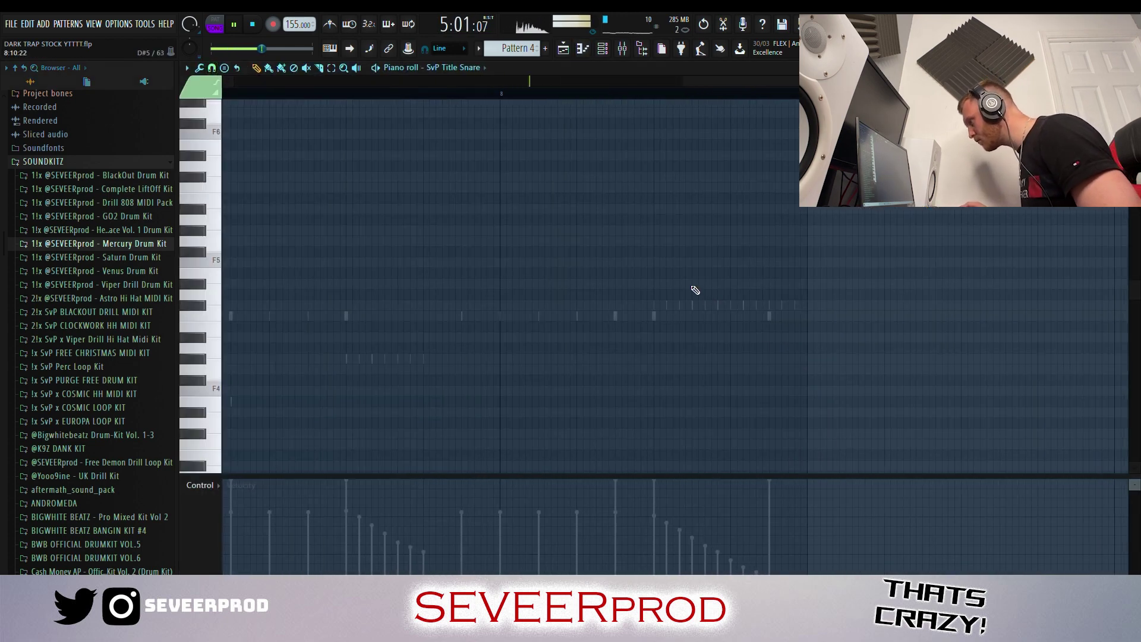
scroll(732, 310, up, 2)
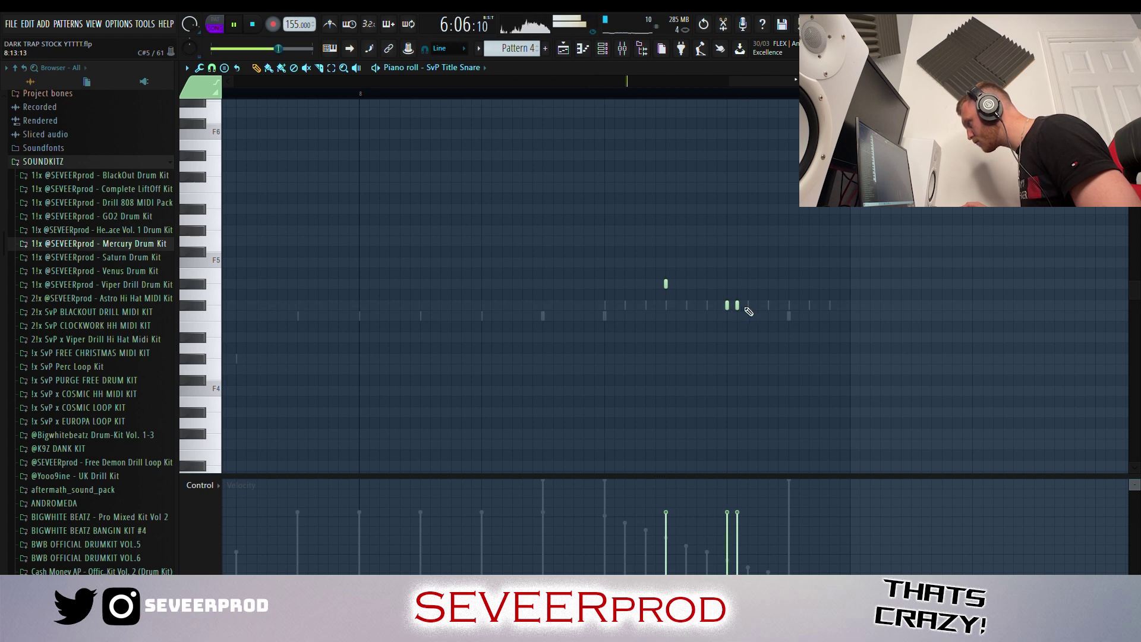
click(791, 359)
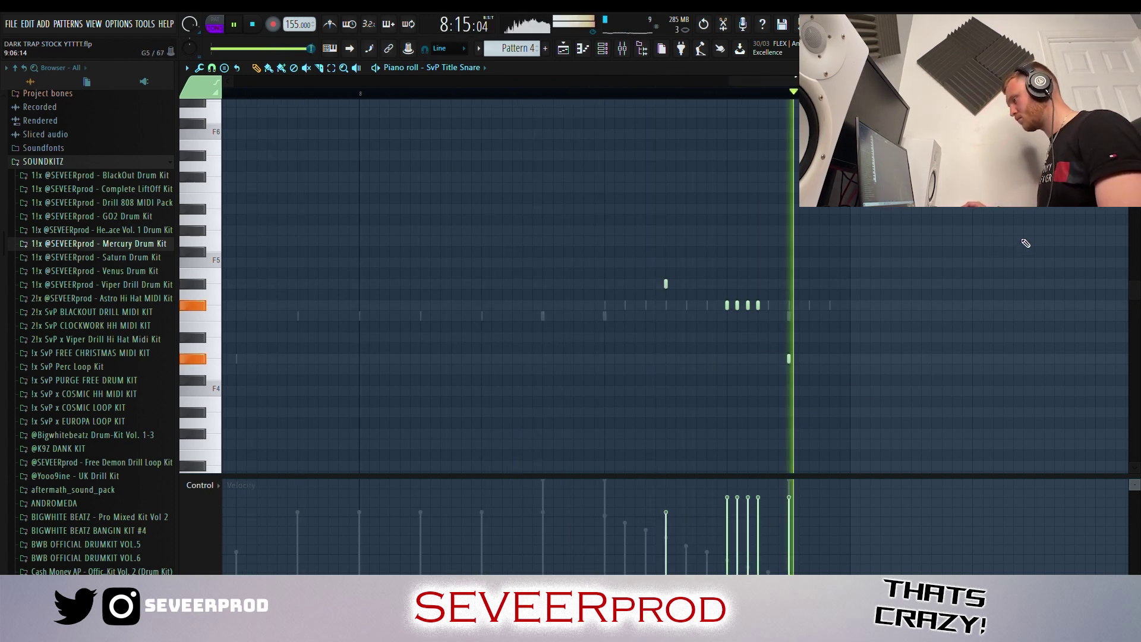
scroll(937, 262, down, 4)
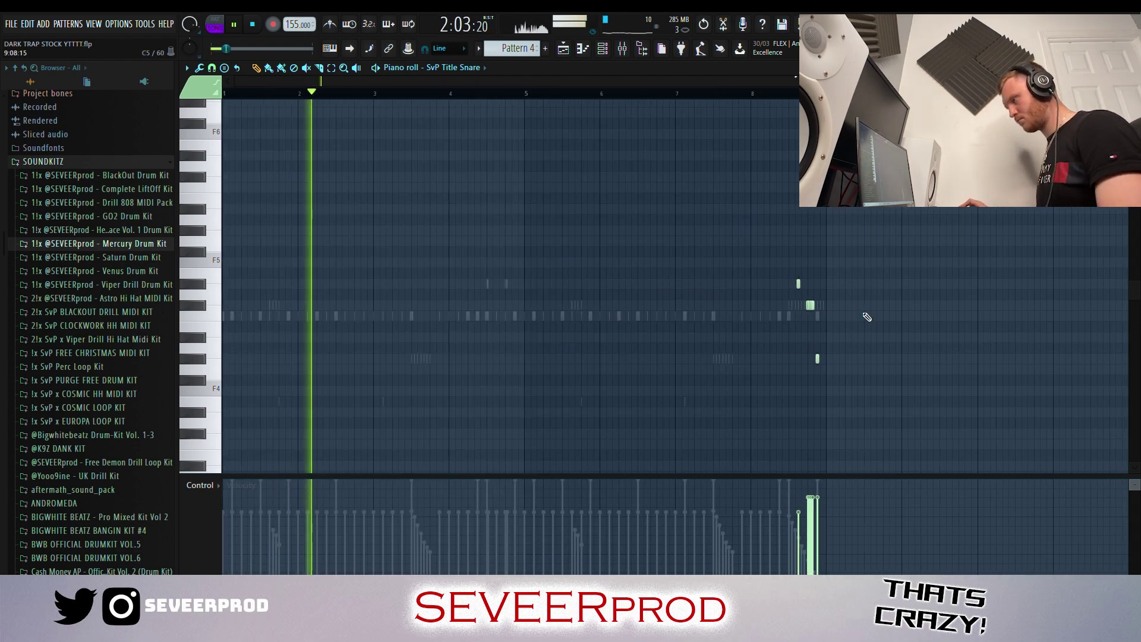
Transpose the whole SvP Title Snare fill up two semitones.
key(F6)
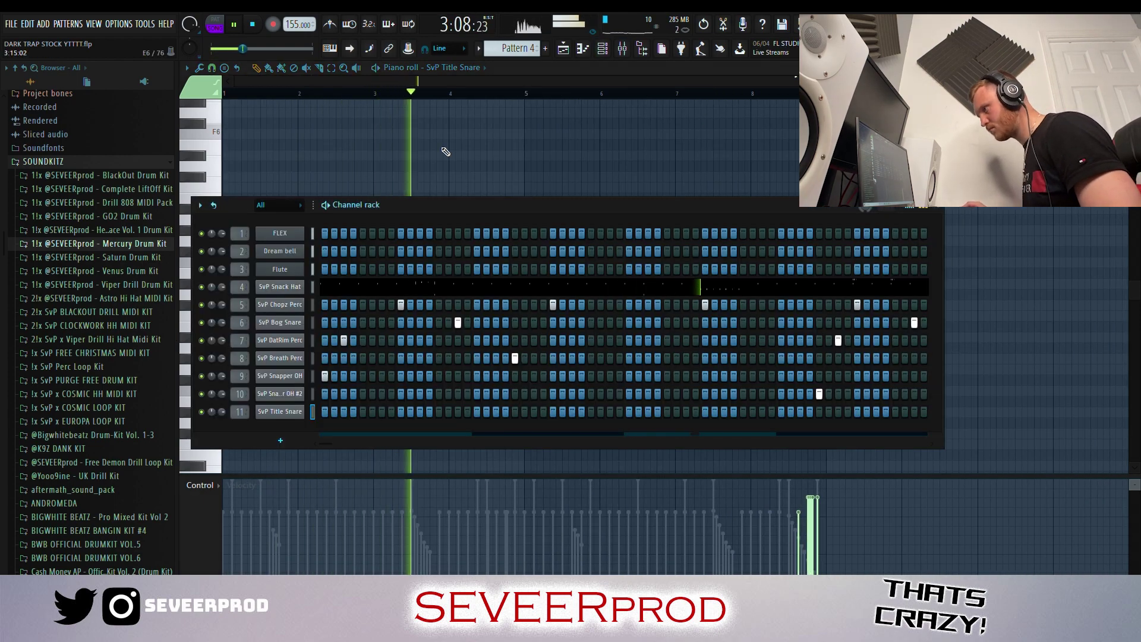
key(F6)
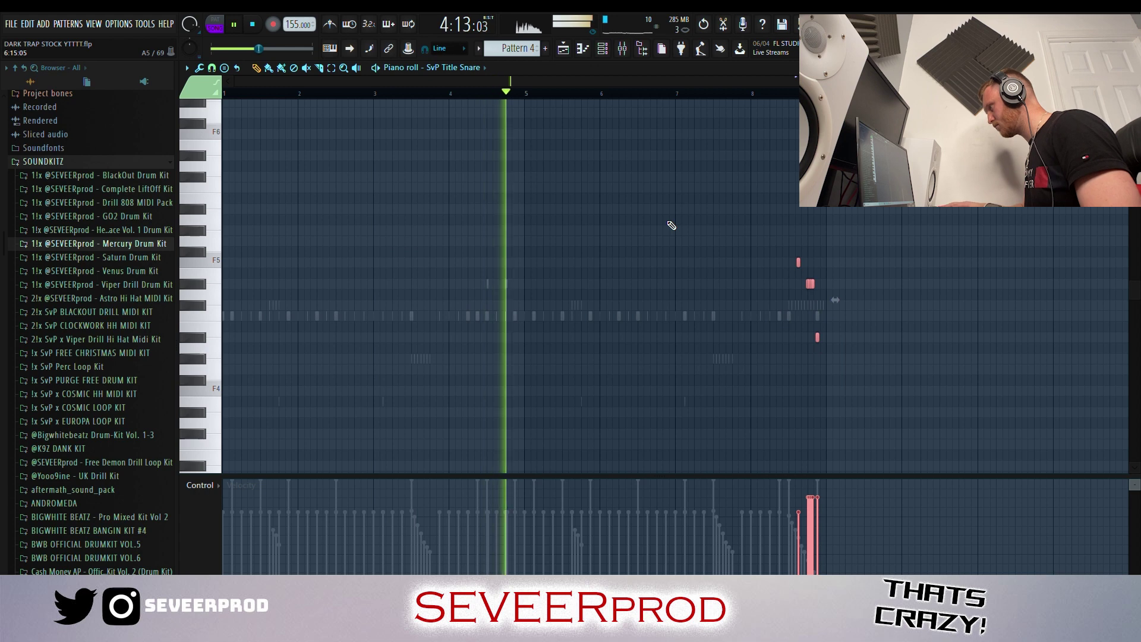
click(971, 309)
scroll(969, 311, up, 2)
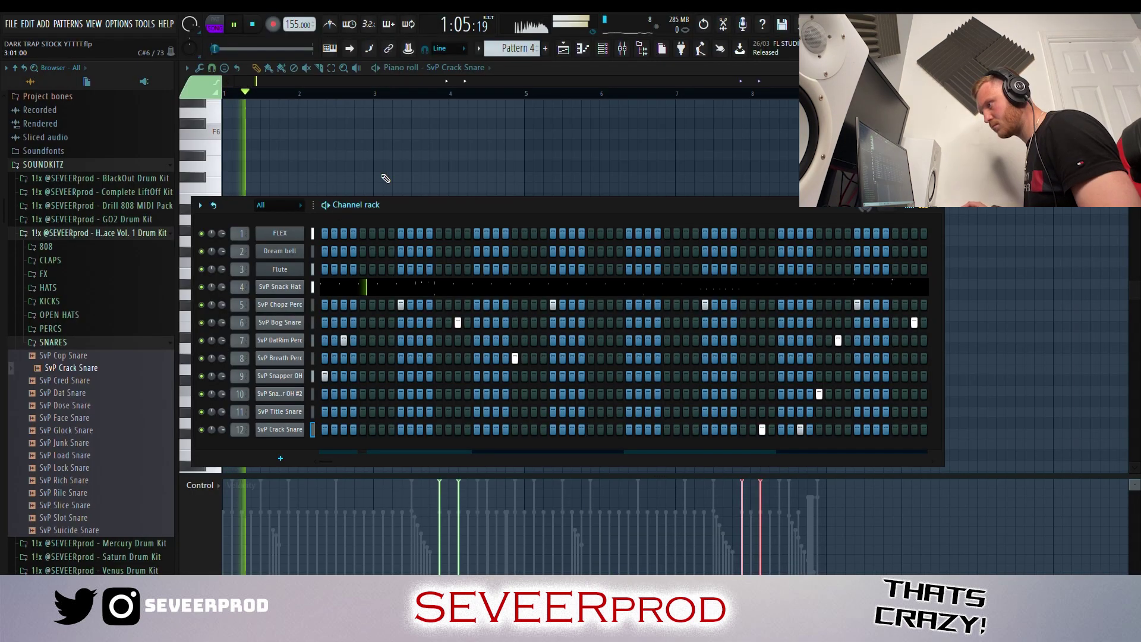
Return from the SvP Crack Snare notes to the playlist with the channel rack open, and collapse the expanded drum kit folder.
key(F6)
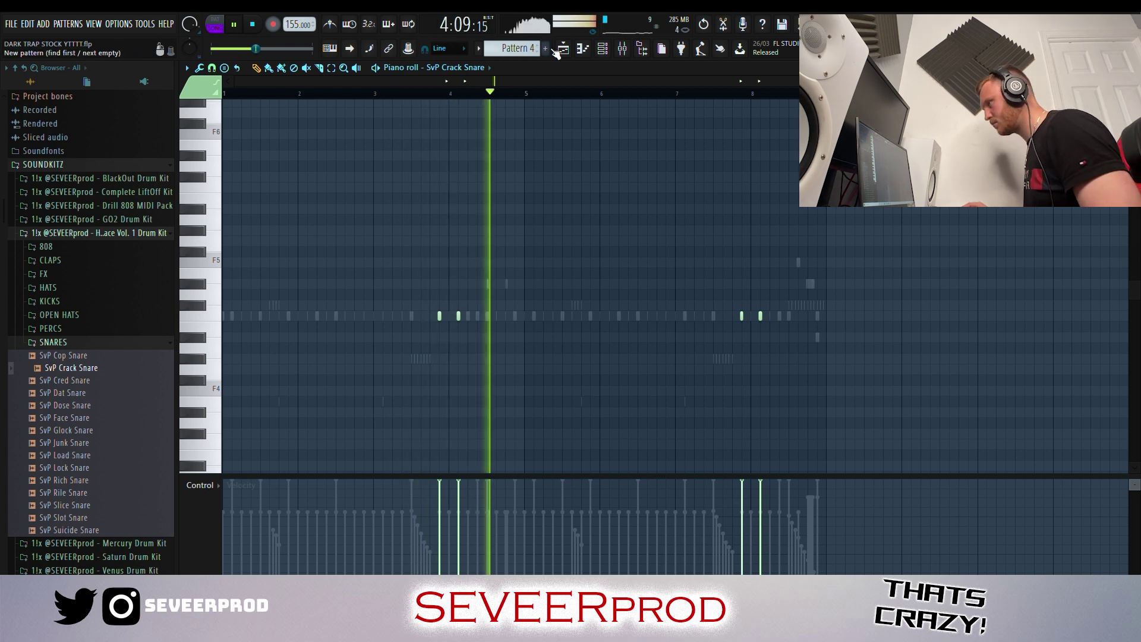
key(F5)
key(F6)
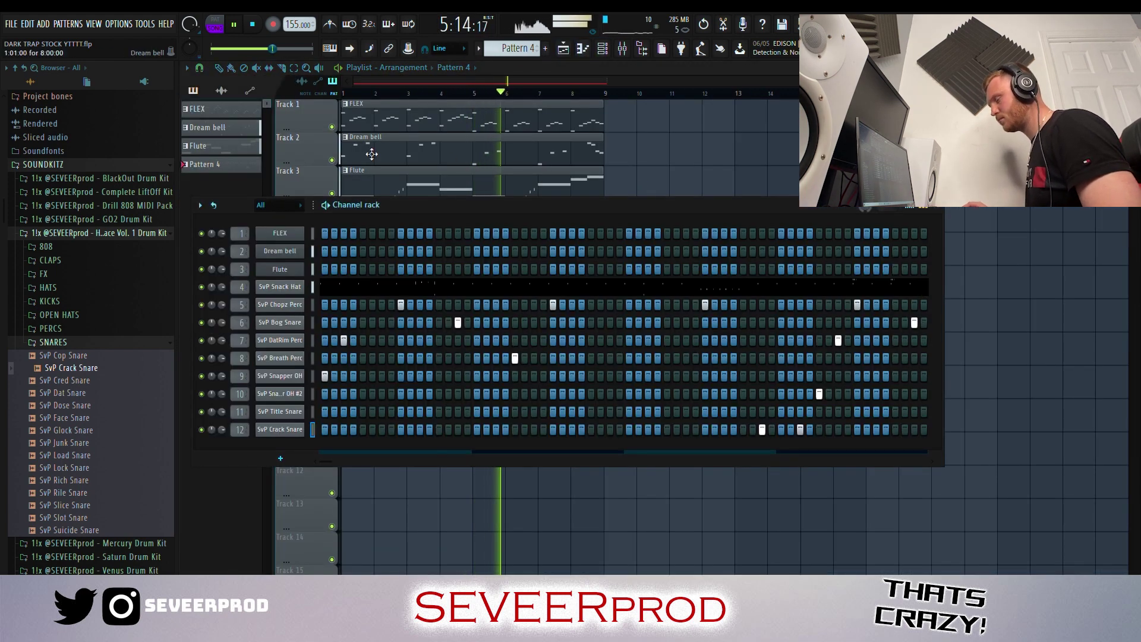
click(112, 234)
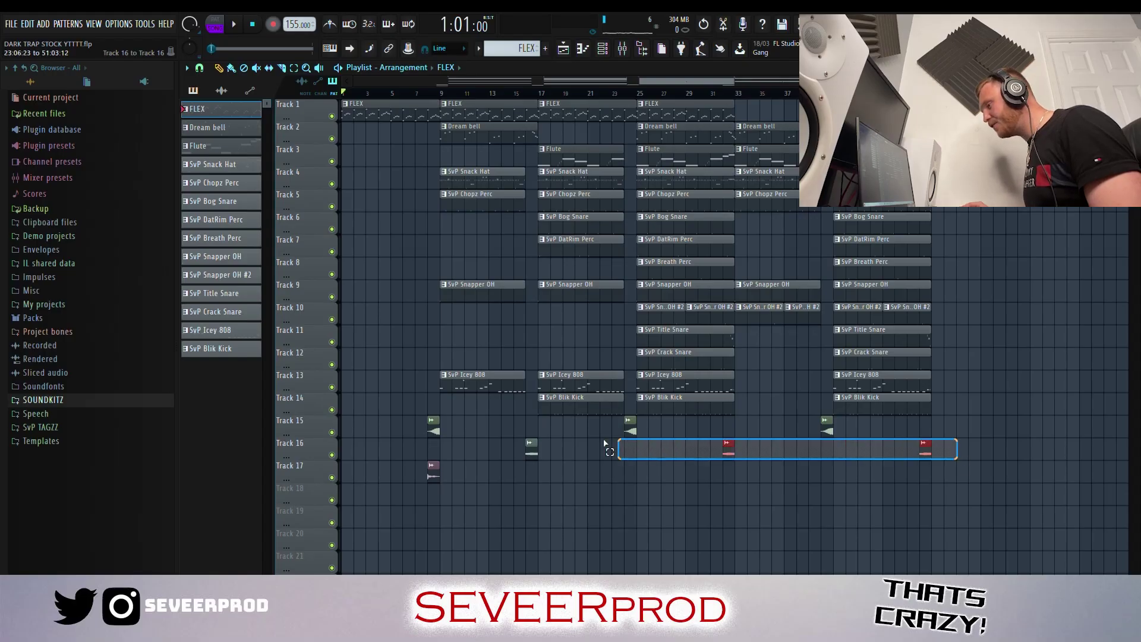
Review the placement of the effect clips on Tracks 15 to 17 of the arrangement.
drag(605, 445, 395, 414)
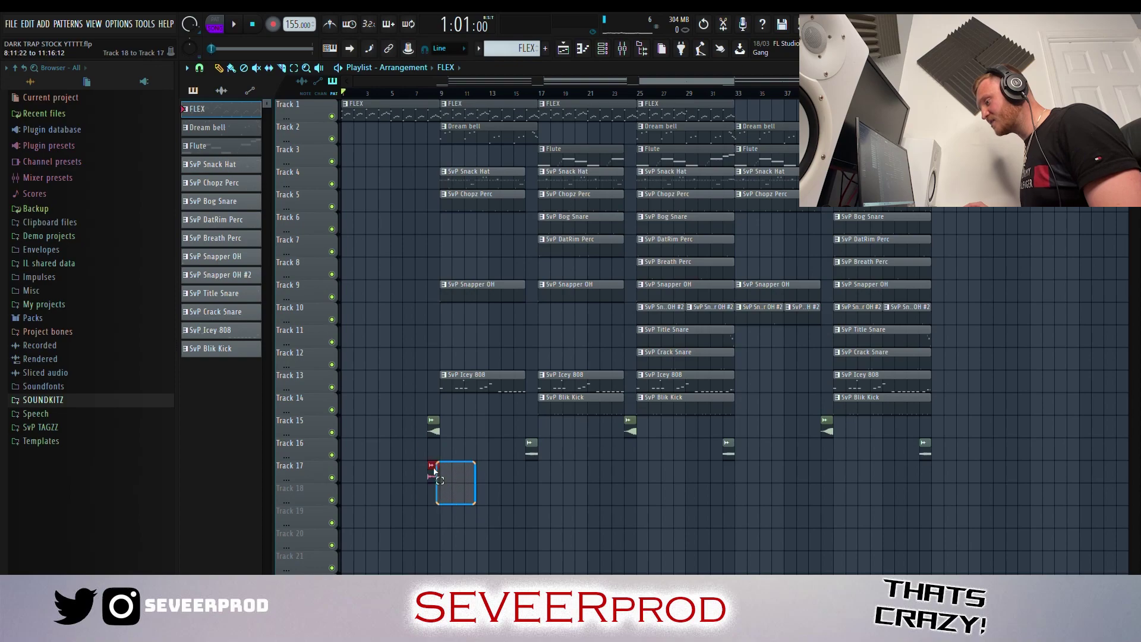
drag(391, 446, 393, 447)
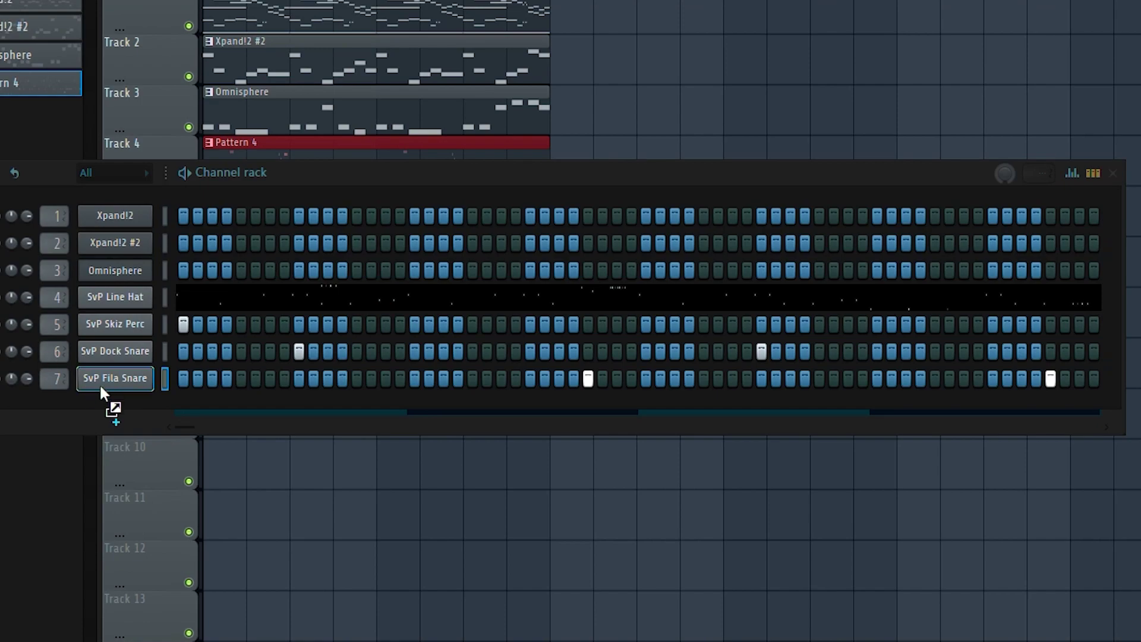
Add a drum sample below SvP Fila Snare in the channel rack and vary the velocities of the five perc notes.
drag(98, 383, 198, 410)
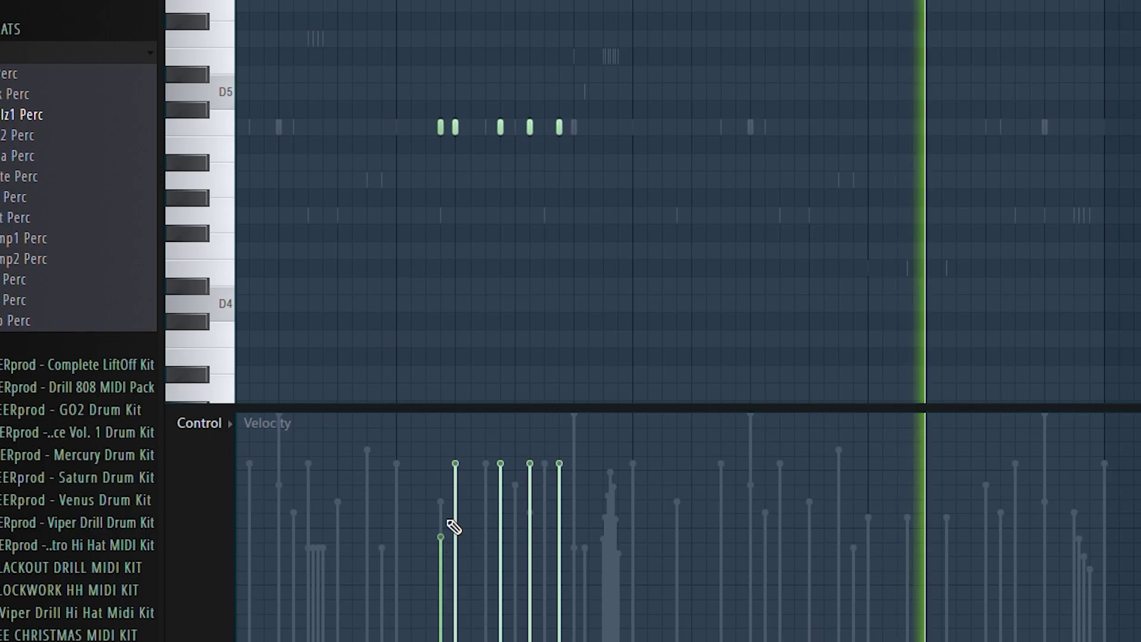
drag(454, 528, 546, 515)
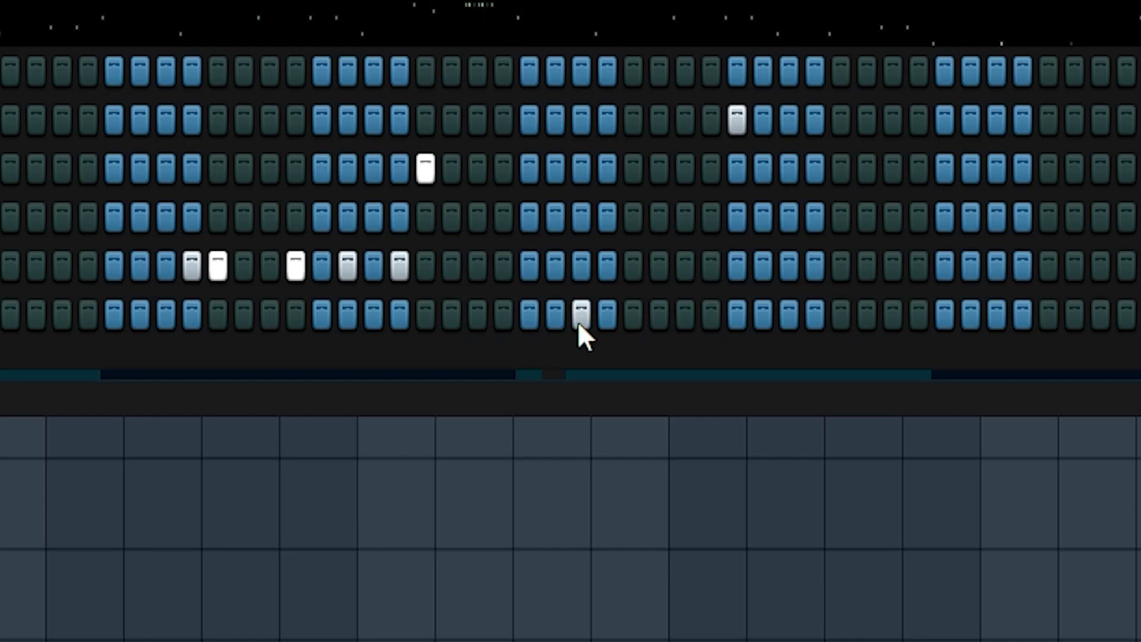